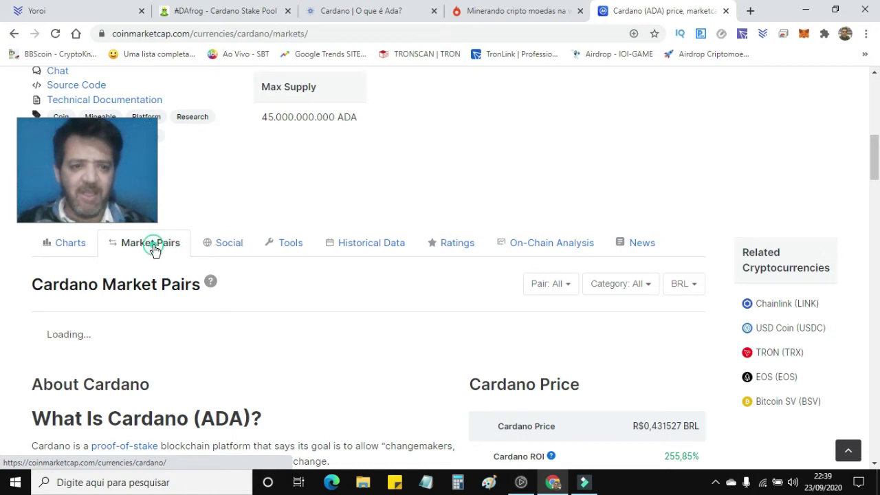
click(717, 484)
right_click(739, 433)
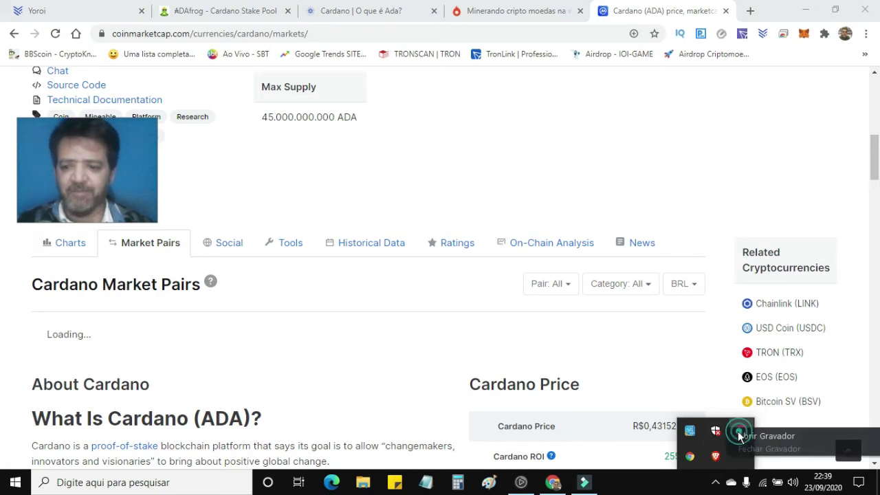
click(756, 435)
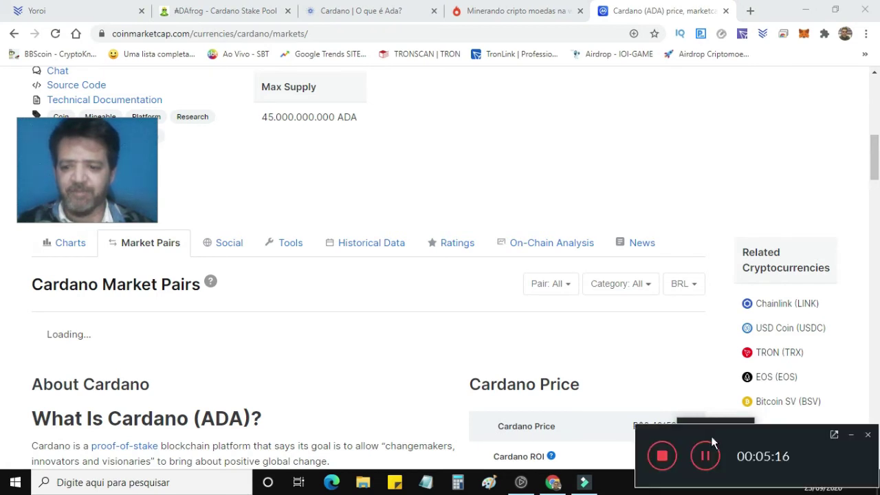
click(705, 455)
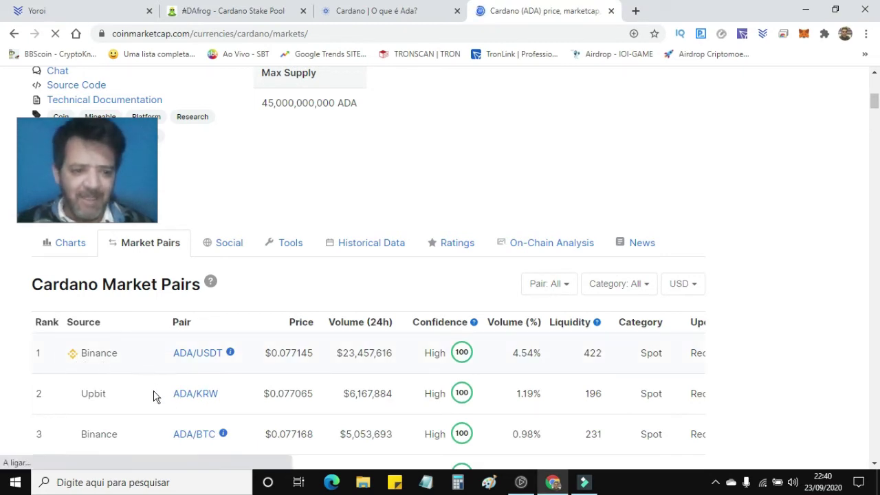
Step: Examine the exchanges, trading pairs, prices and volumes in the Cardano market pairs list
scroll(96, 377, down, 1)
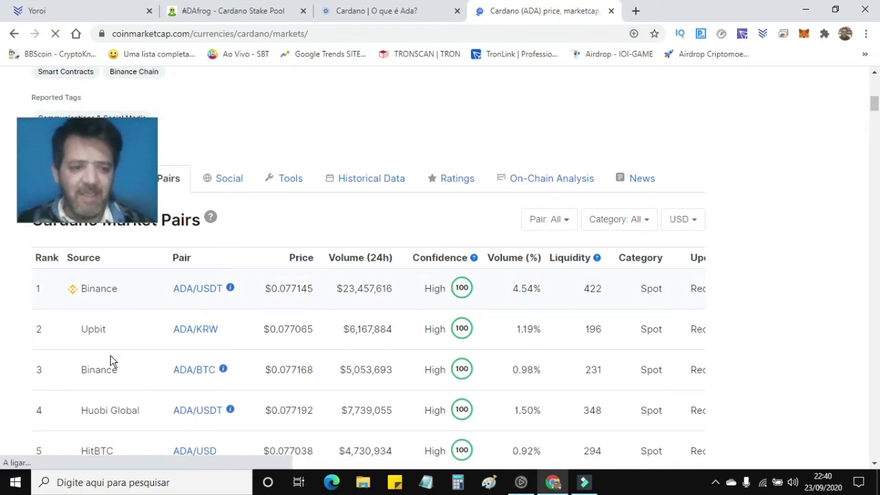
scroll(149, 406, down, 2)
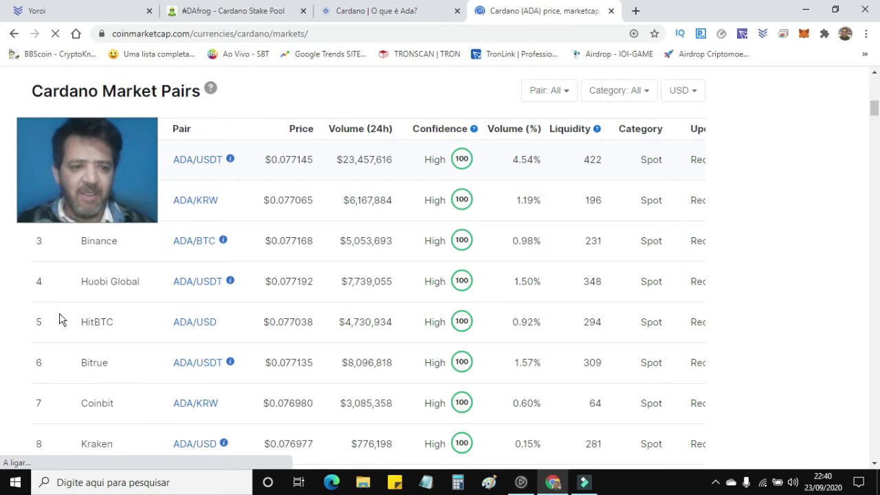
scroll(175, 389, down, 1)
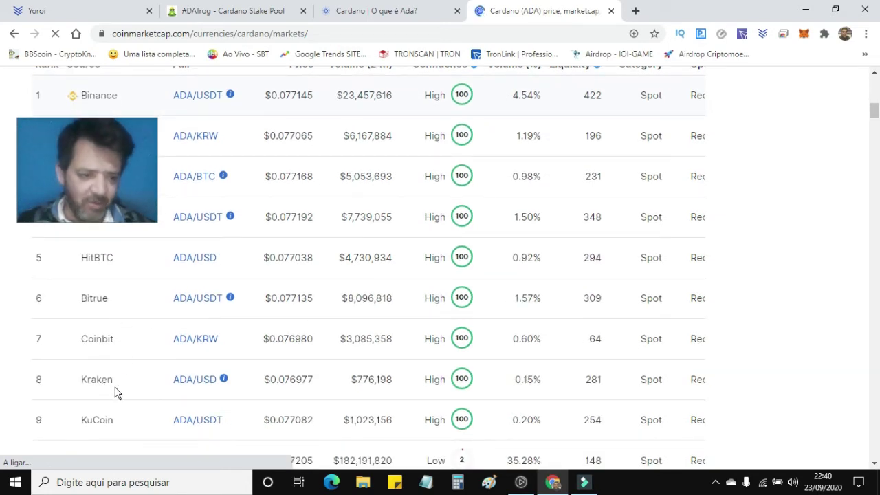
scroll(116, 391, down, 2)
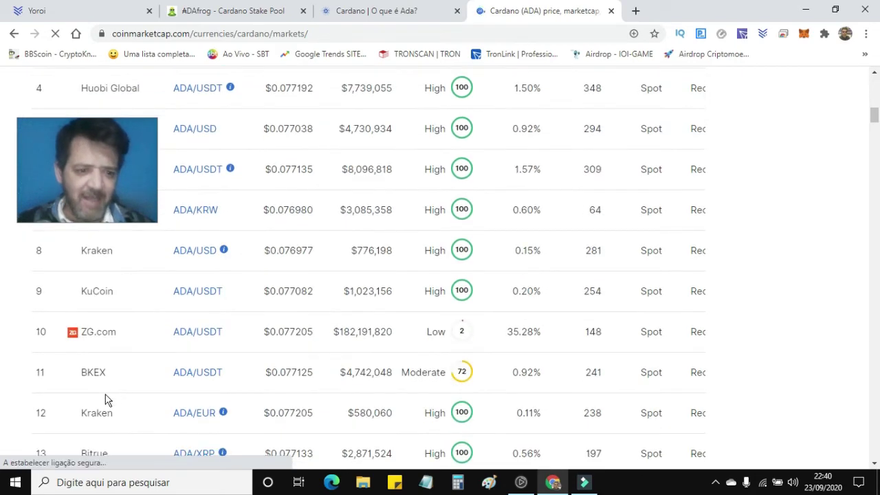
scroll(108, 398, down, 3)
scroll(106, 402, down, 17)
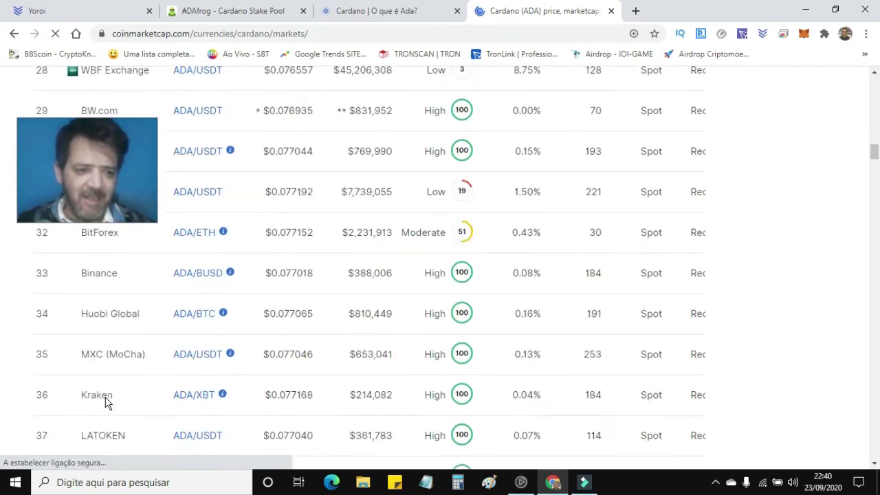
scroll(106, 404, down, 14)
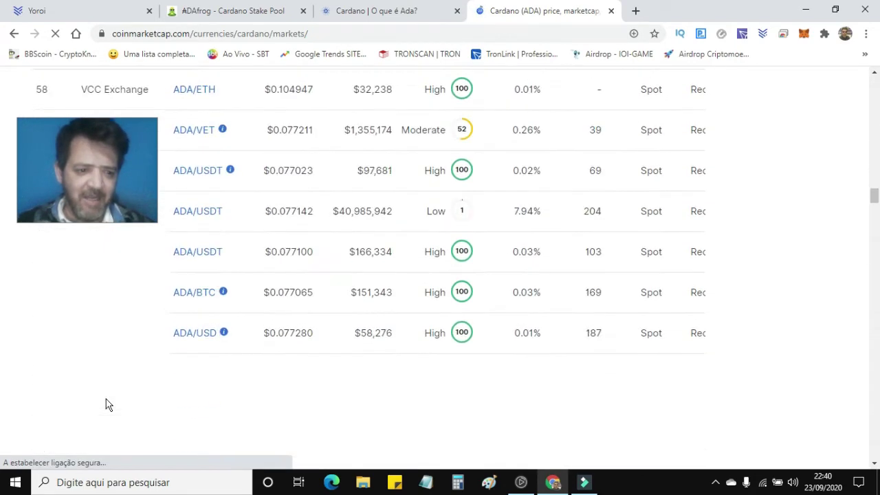
scroll(106, 398, up, 2)
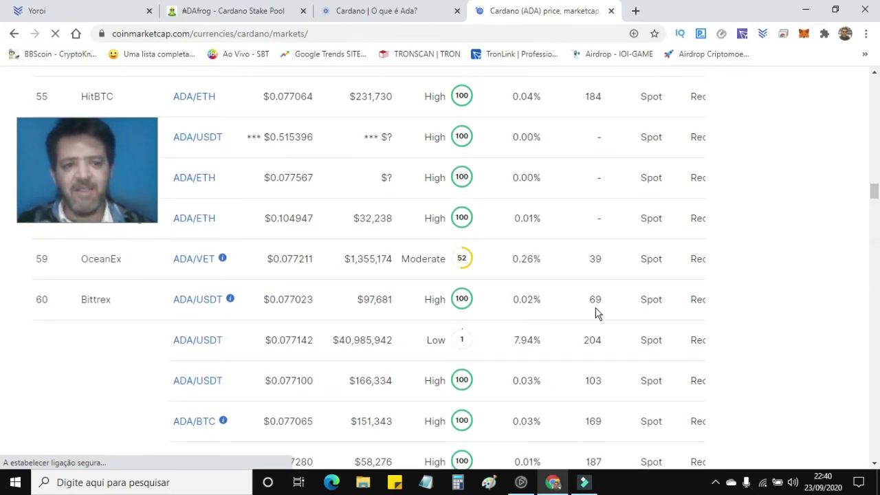
scroll(582, 325, up, 10)
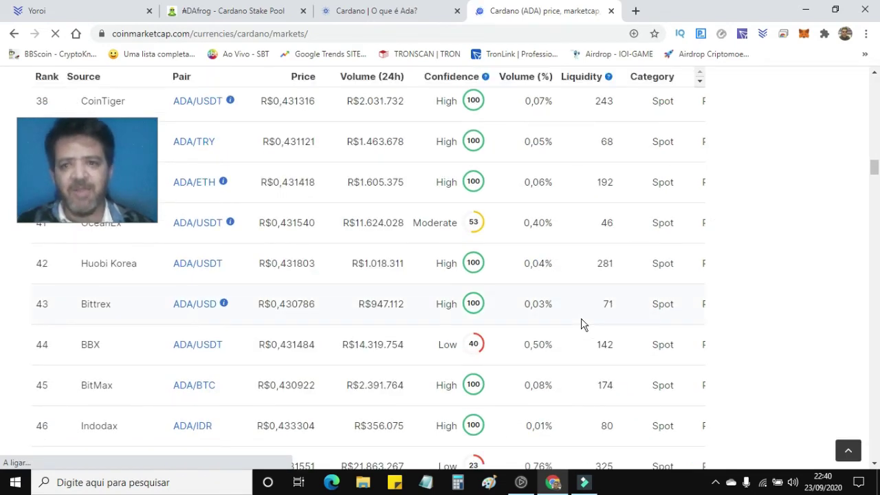
Step: Switch to the Yoroi wallet's delegation dashboard, passing through the open Cardano and ADAfrog pages
click(390, 17)
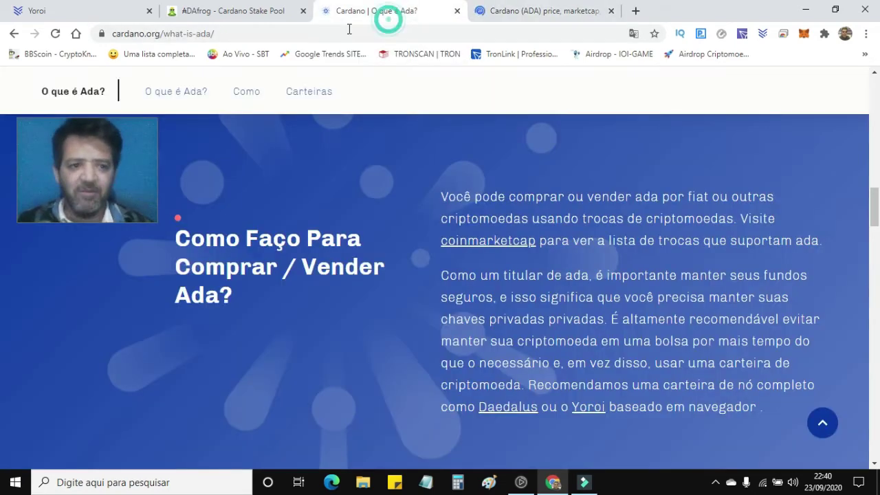
click(242, 15)
click(81, 14)
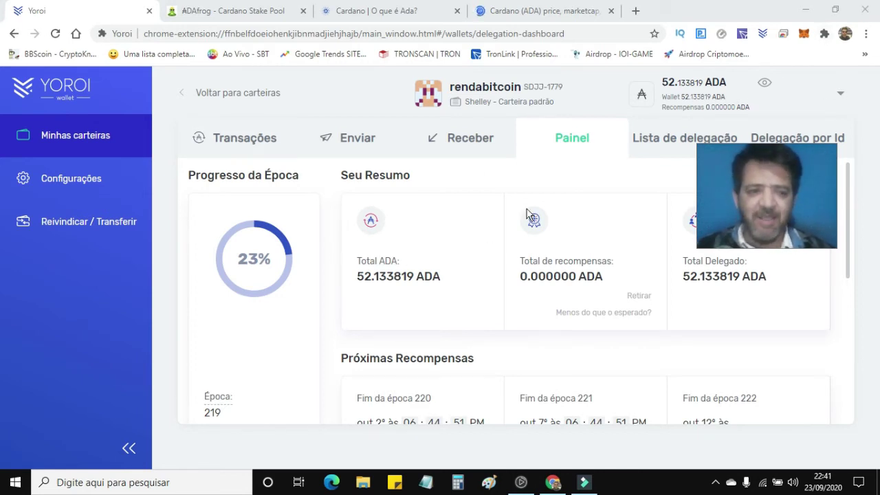
drag(768, 193, 778, 218)
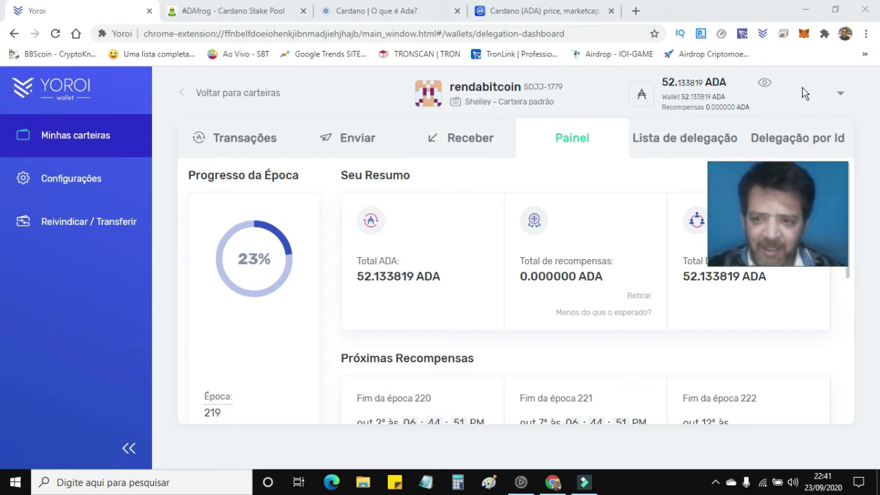
Step: Hide and reveal the wallet balances, and view the list of all wallets before closing it
click(762, 84)
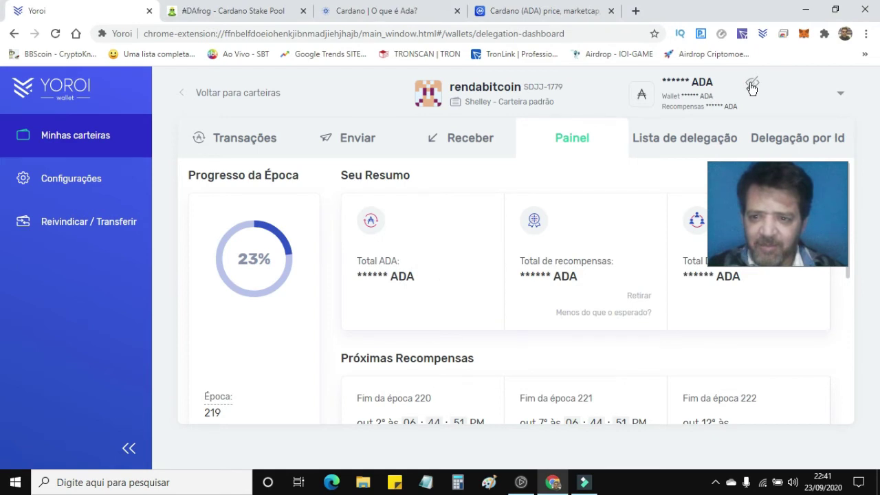
click(752, 84)
click(841, 97)
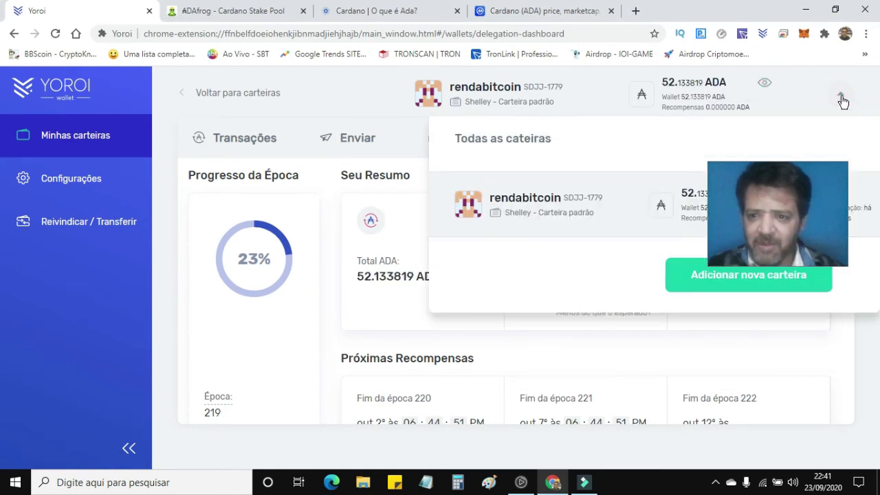
drag(780, 188, 289, 162)
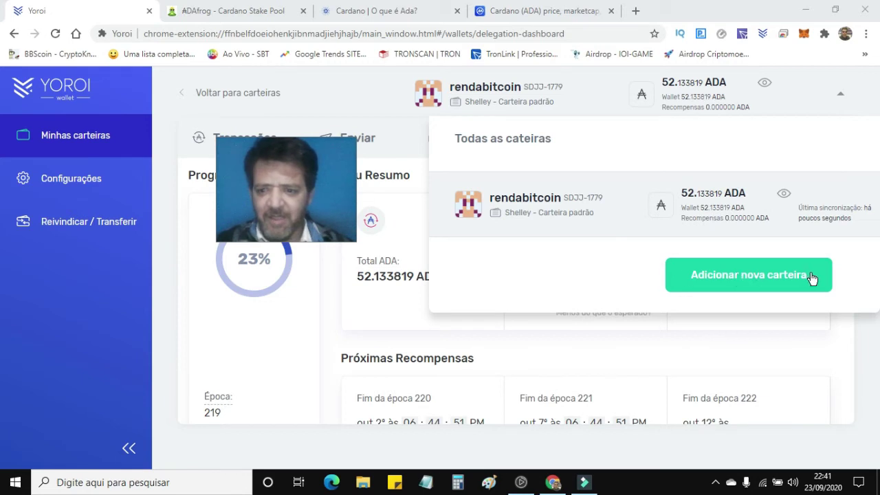
click(837, 101)
click(837, 100)
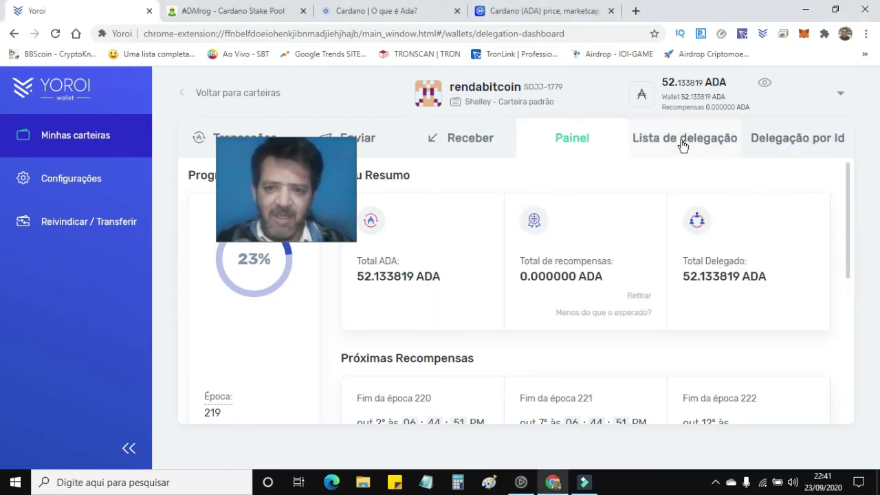
drag(226, 202, 50, 340)
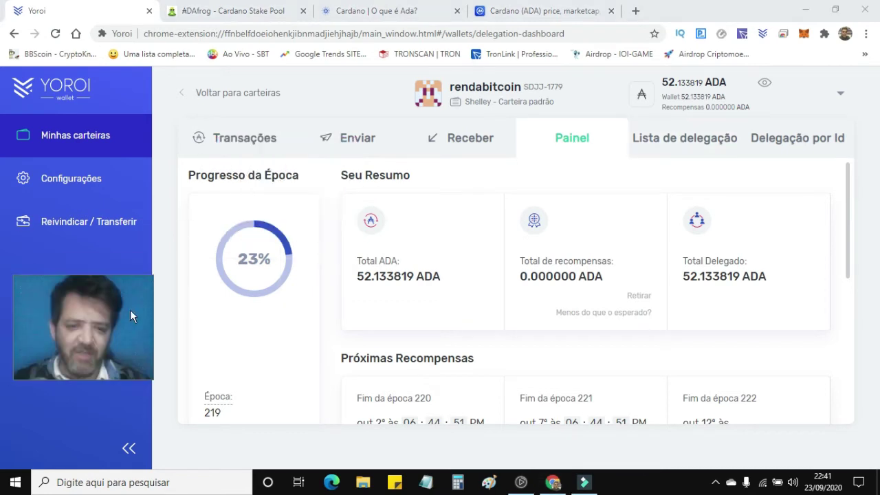
Step: Copy the ID of the delegated ADAFROG 2 stake pool from the wallet's dashboard
click(655, 144)
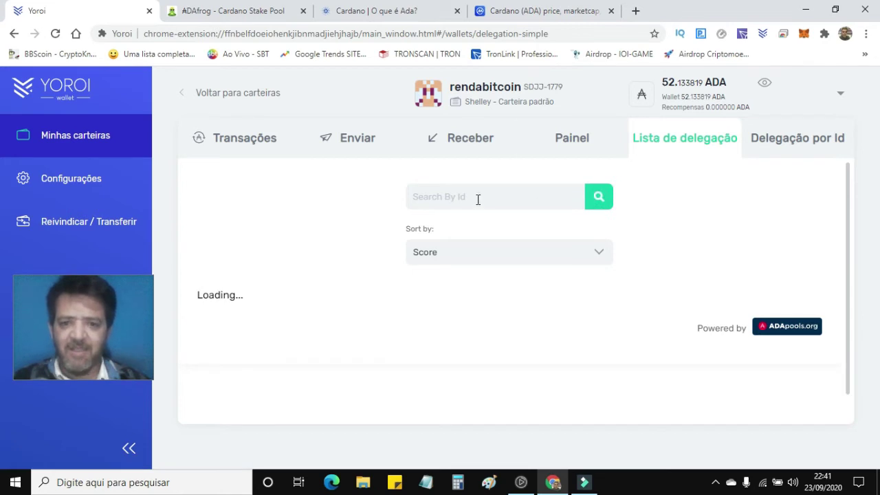
click(570, 140)
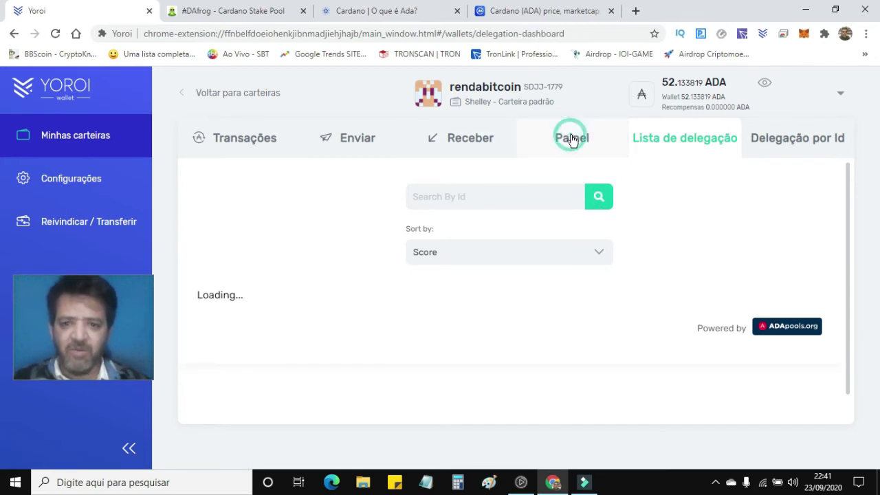
scroll(639, 340, down, 3)
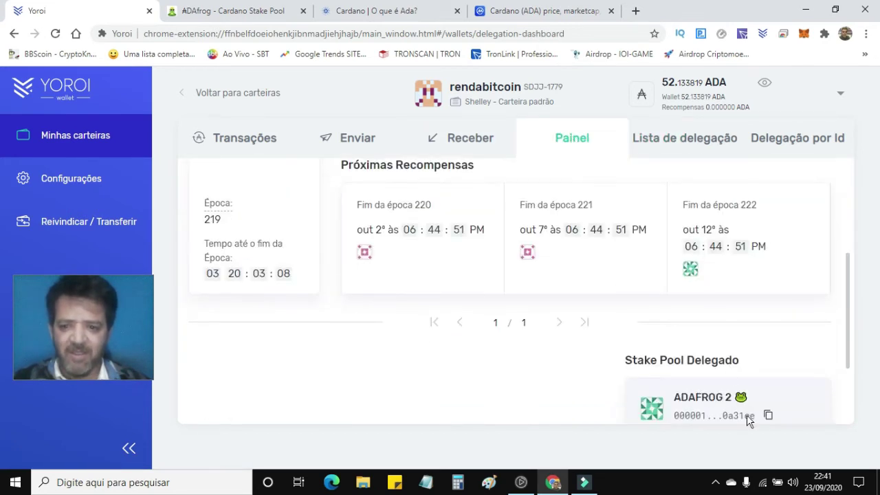
scroll(786, 391, down, 2)
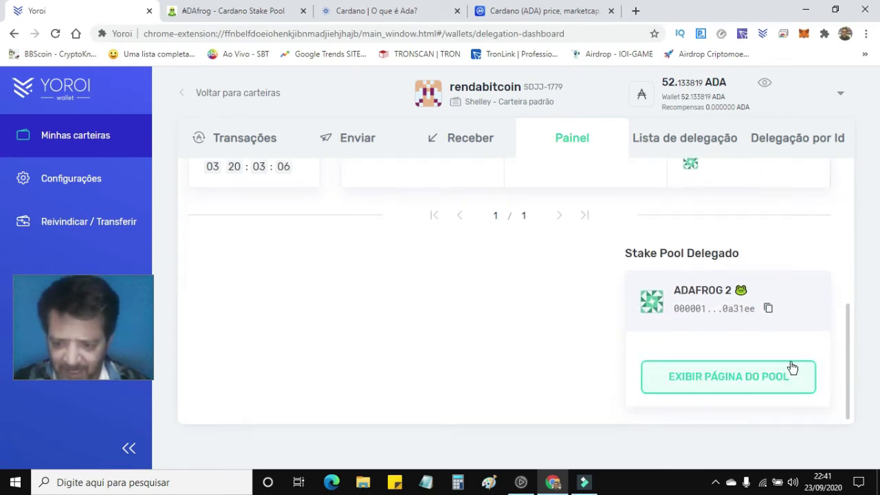
click(769, 309)
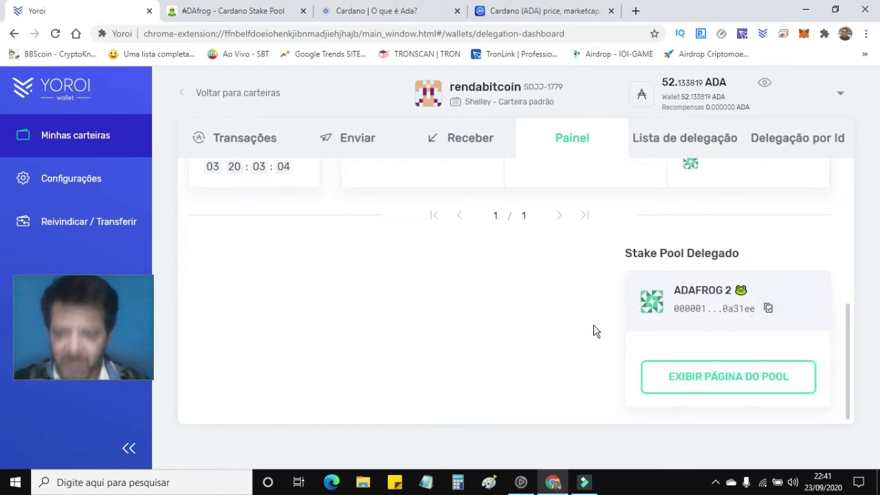
Step: Open the delegation list and paste the copied stake pool ID into its ID search field
scroll(593, 329, up, 5)
click(656, 140)
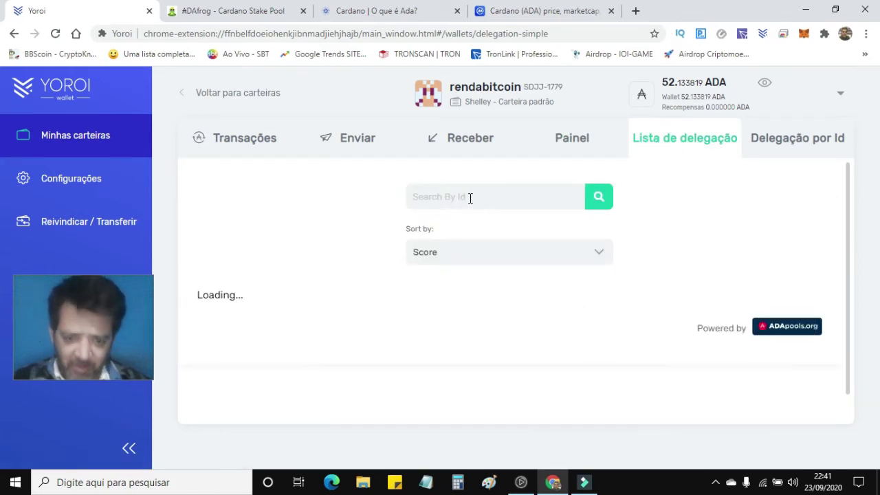
click(470, 198)
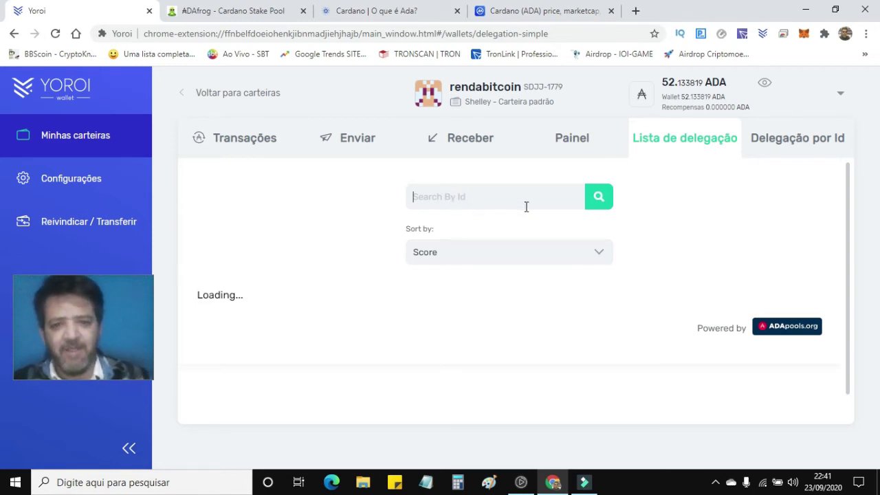
key(ctrl+v)
right_click(469, 200)
click(713, 194)
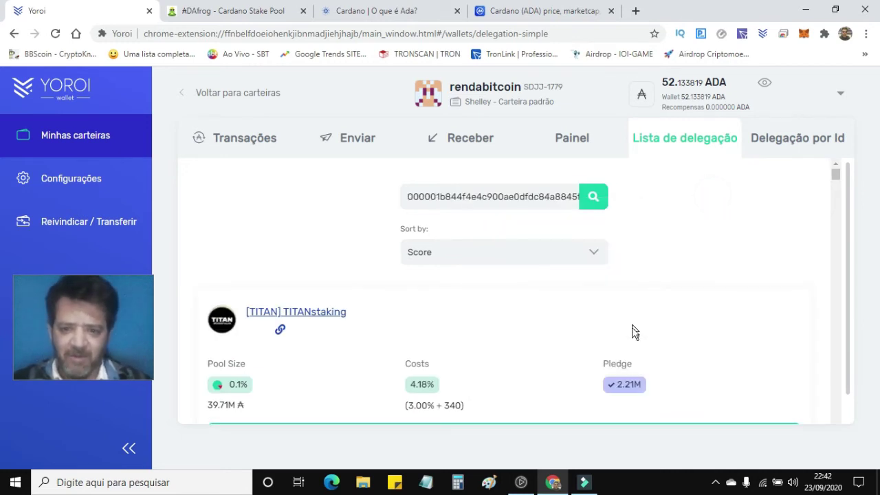
Step: View the sorting options of the delegation list, keeping Score as the sort order
scroll(630, 330, down, 2)
scroll(630, 341, up, 2)
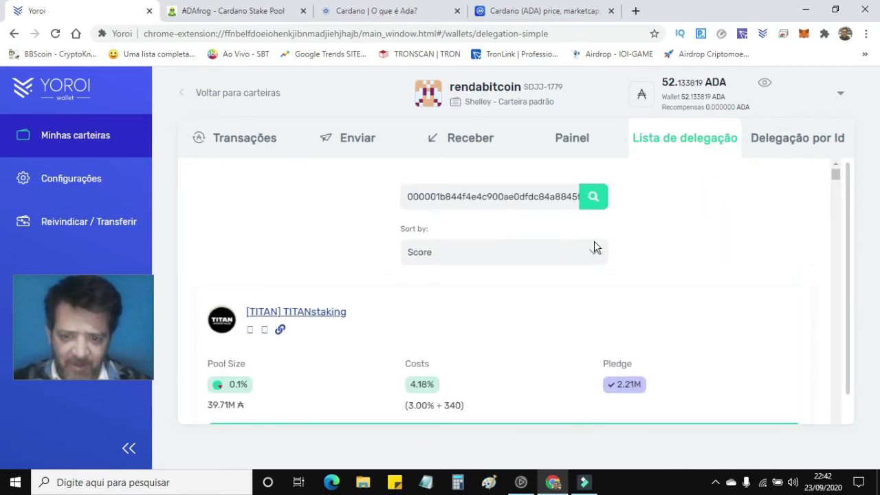
click(494, 248)
click(495, 245)
click(697, 265)
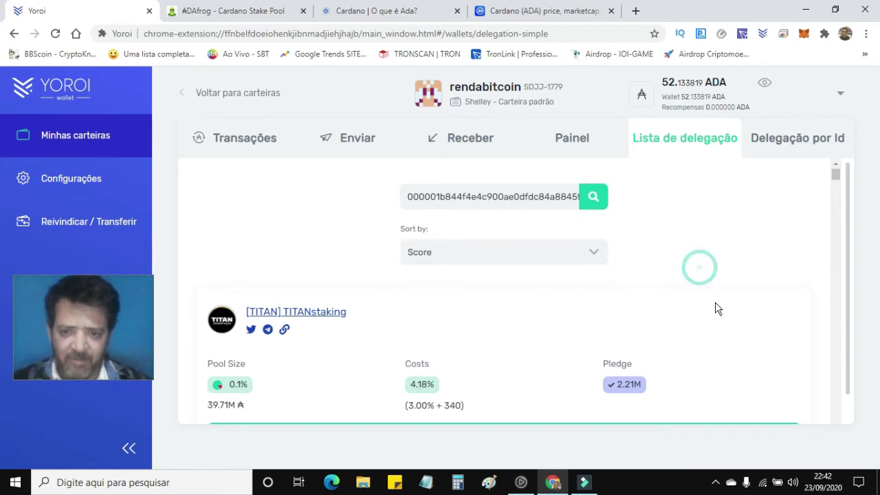
Step: Compare the pool size, costs and pledge of the stake pools in the delegation list
scroll(716, 308, down, 7)
scroll(292, 349, down, 4)
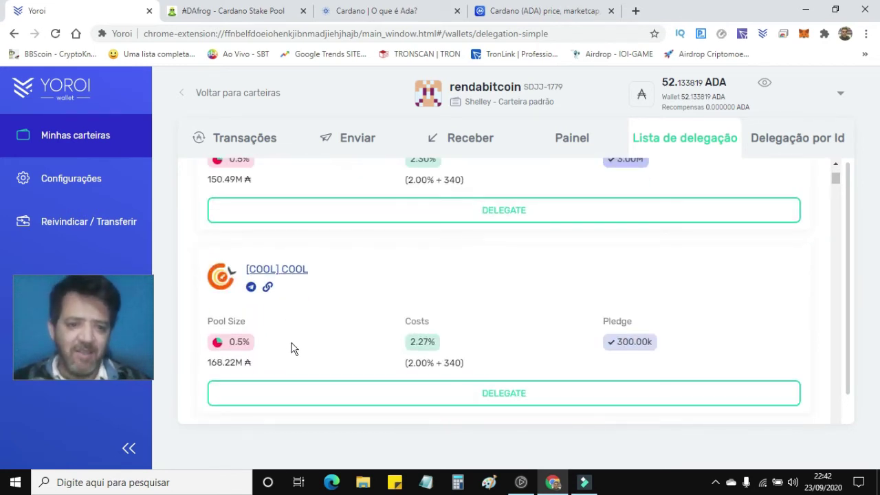
scroll(284, 342, down, 1)
scroll(284, 342, up, 10)
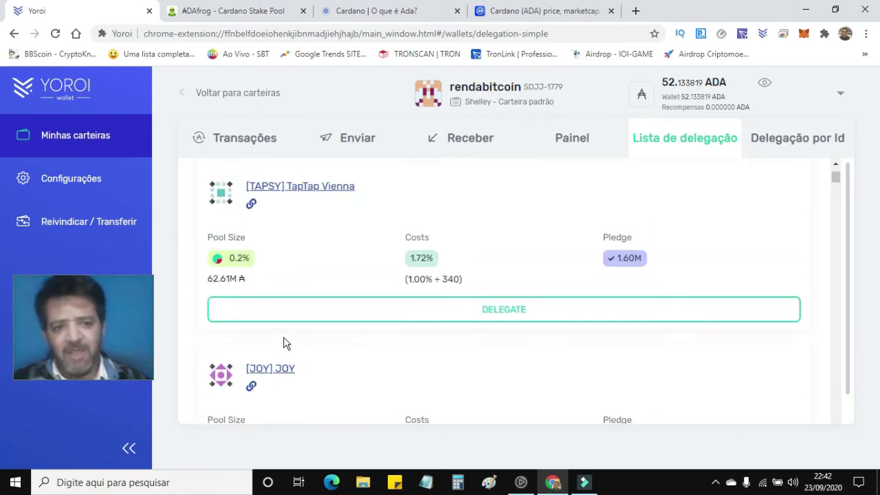
scroll(232, 363, up, 2)
scroll(252, 364, down, 3)
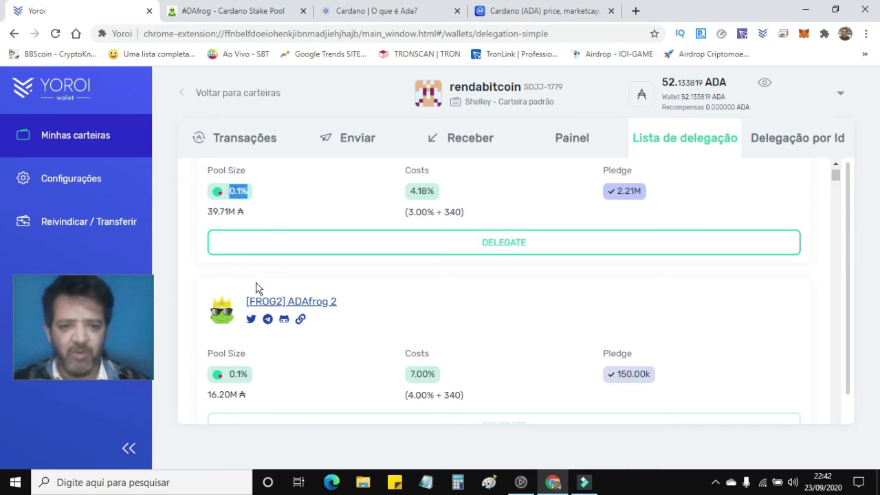
scroll(374, 335, down, 2)
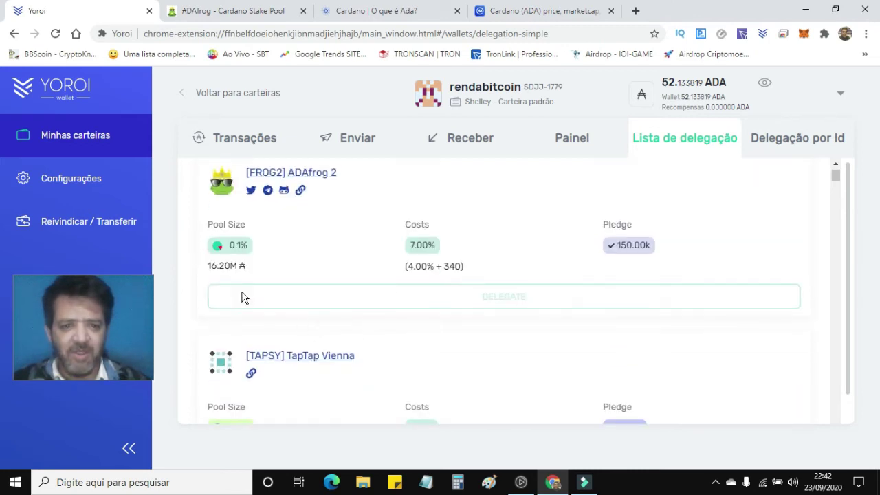
scroll(245, 304, down, 8)
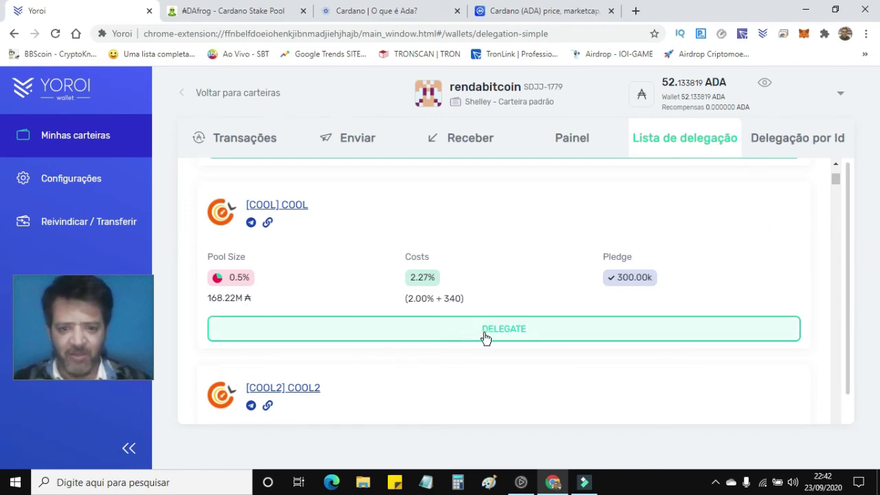
scroll(403, 350, up, 3)
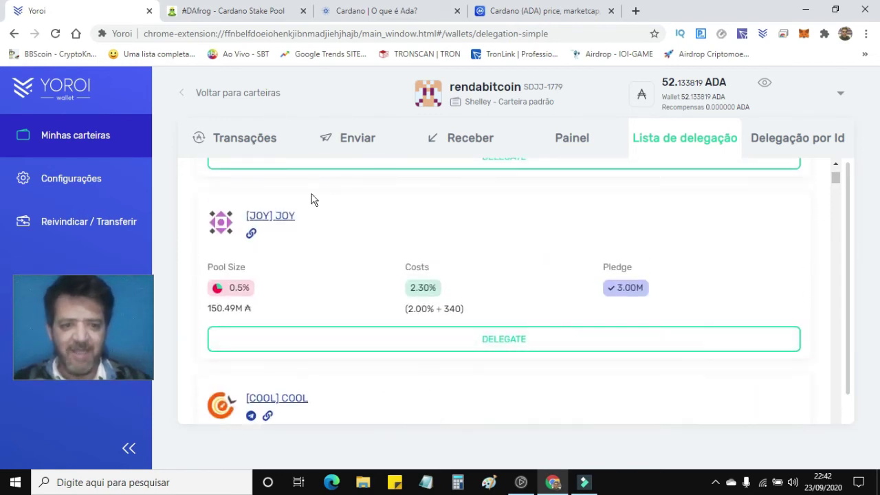
Step: Open delegation by ID and paste the copied stake pool ID to look up the ADAFROG 2 pool
scroll(498, 354, down, 3)
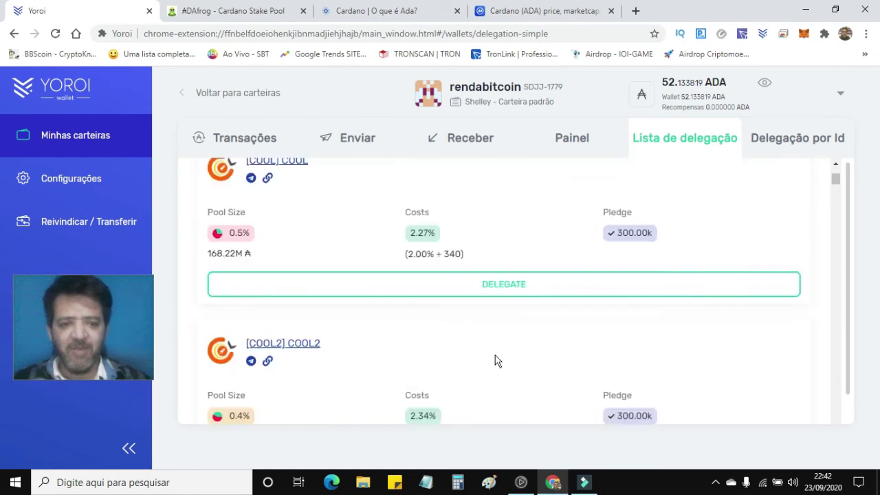
scroll(474, 371, up, 2)
scroll(485, 392, up, 8)
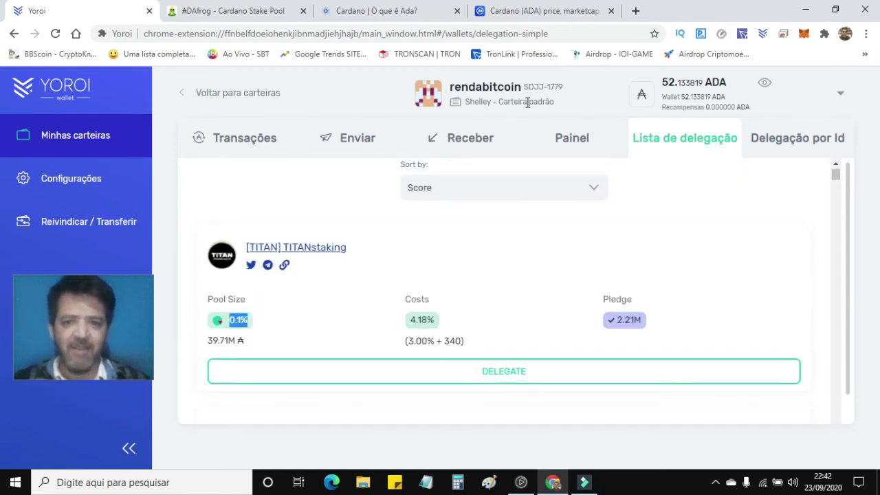
click(760, 147)
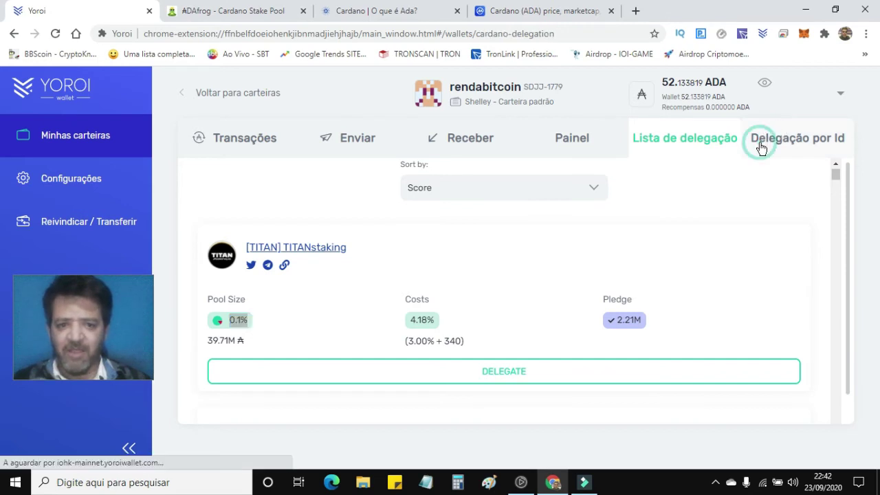
click(580, 215)
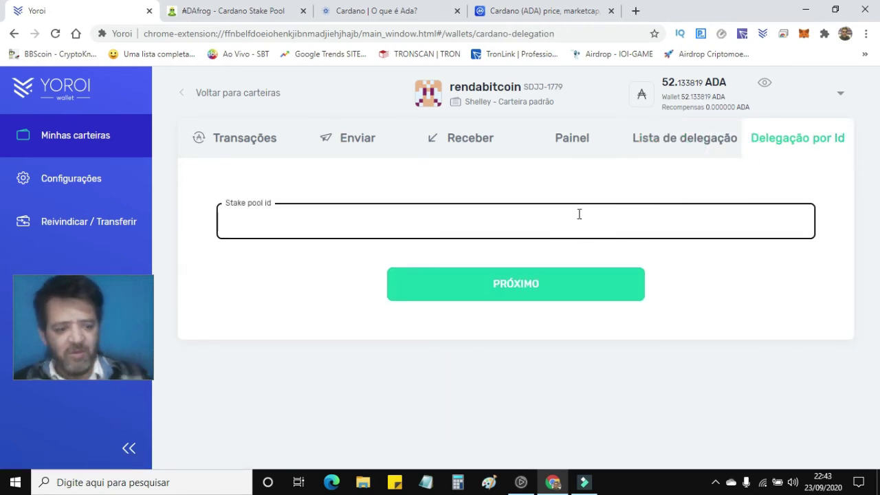
key(ctrl+v)
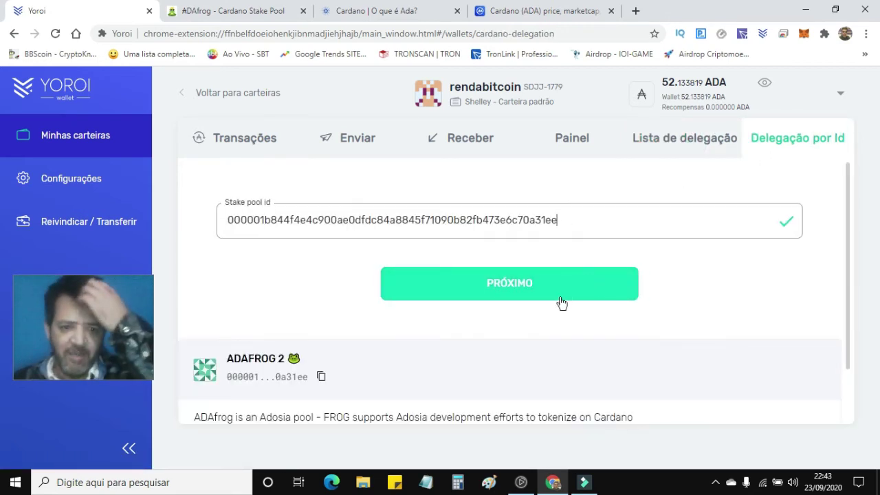
Step: Open the ADAfrog stake pool's website and read its pool tickers, fees per epoch, reward instructions and mission
scroll(564, 309, down, 1)
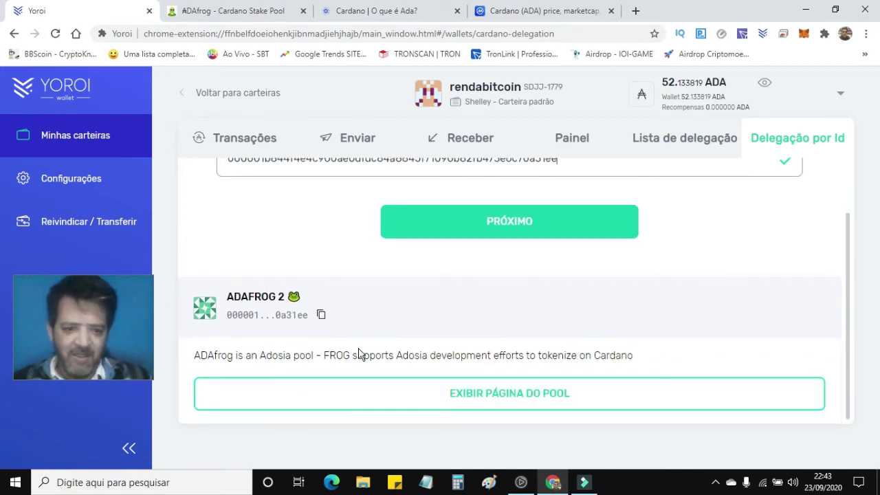
click(523, 400)
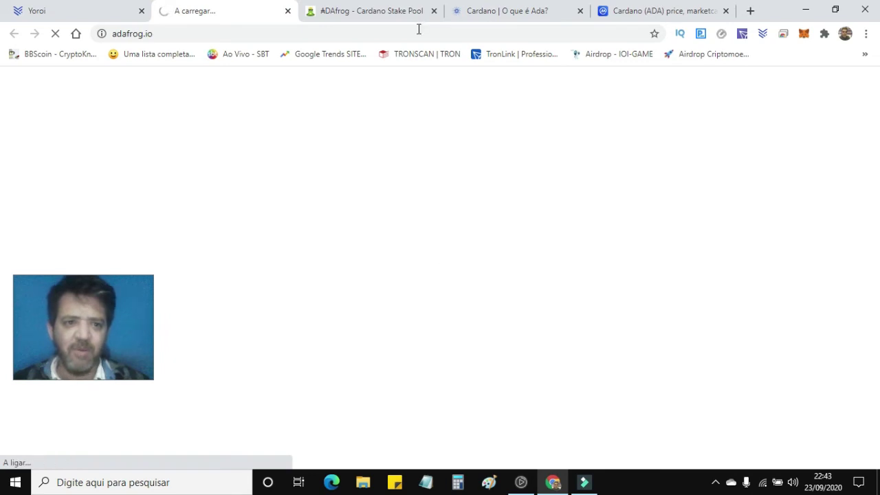
click(288, 11)
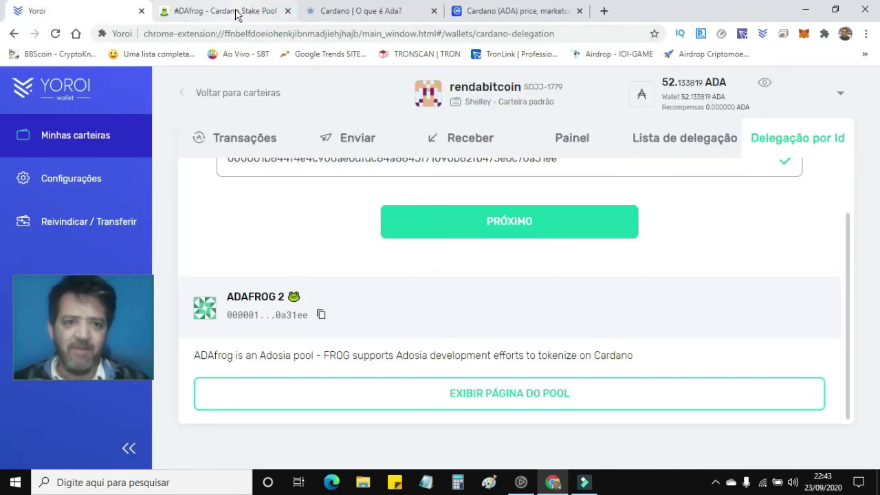
click(226, 10)
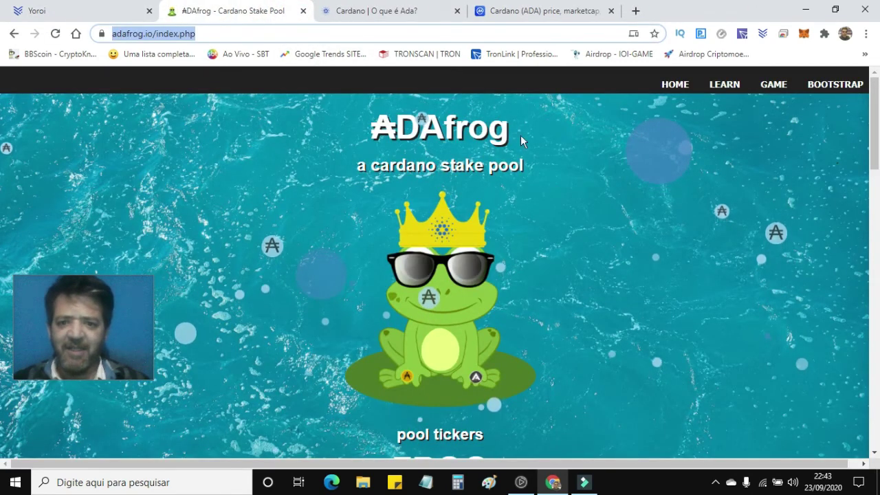
scroll(664, 165, down, 3)
scroll(618, 193, down, 4)
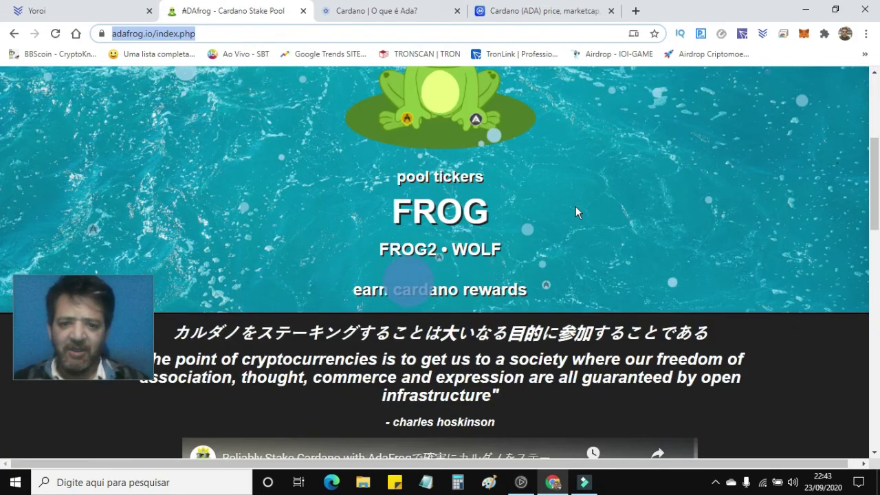
scroll(783, 199, down, 6)
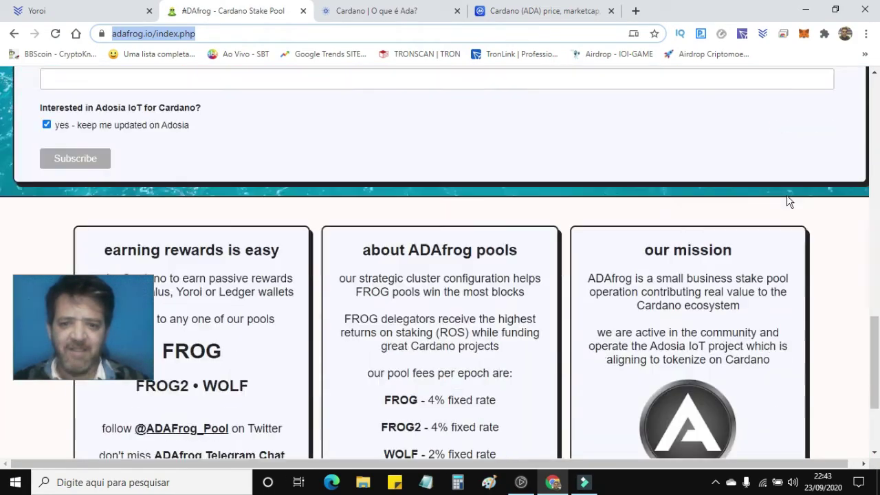
scroll(550, 243, down, 2)
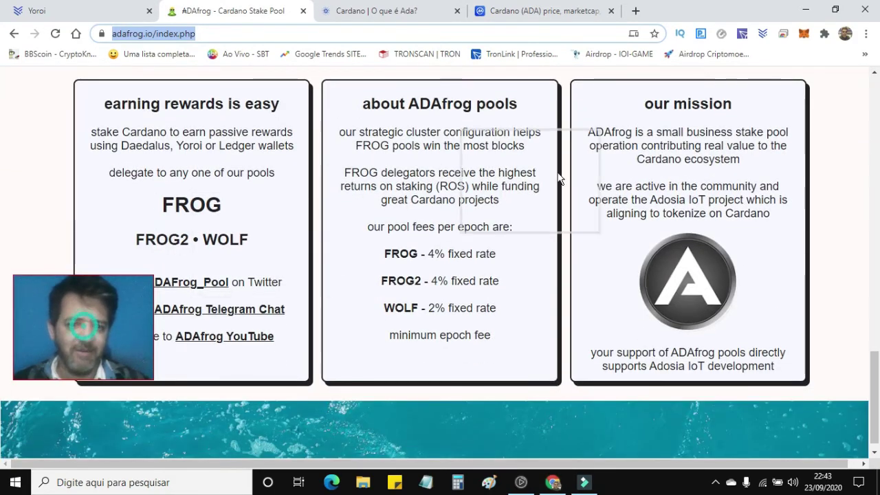
drag(75, 330, 637, 120)
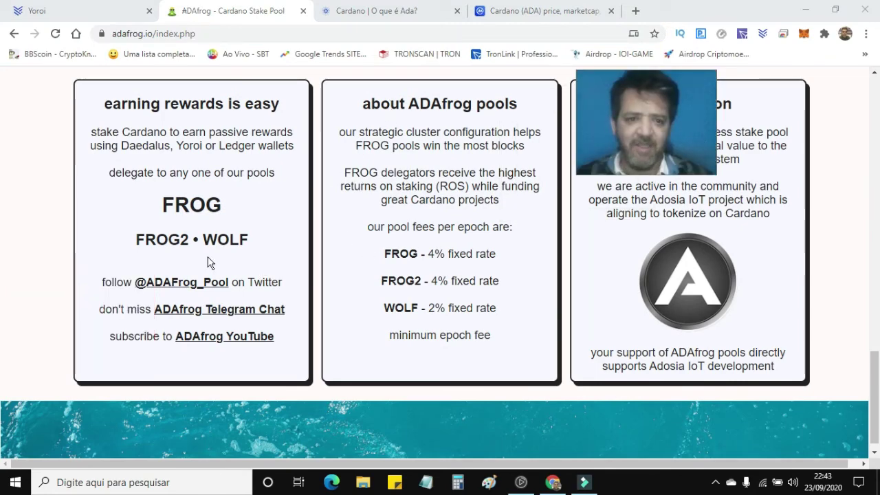
scroll(463, 286, up, 10)
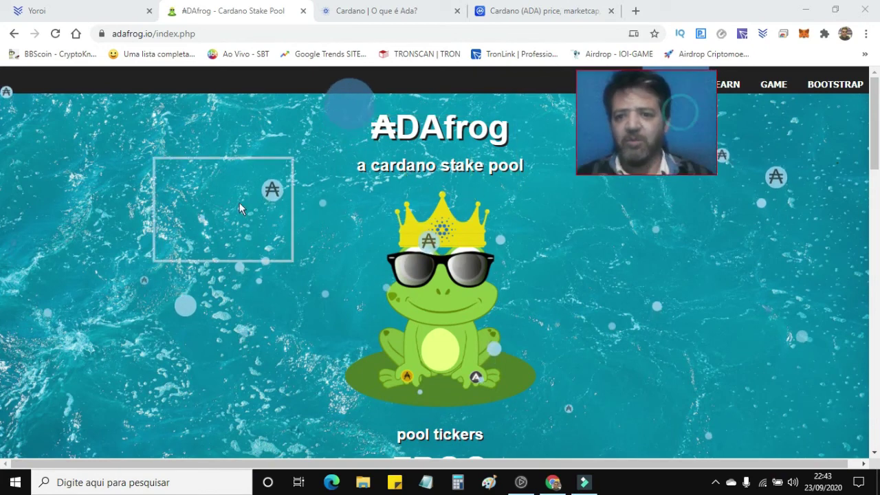
drag(150, 188, 144, 179)
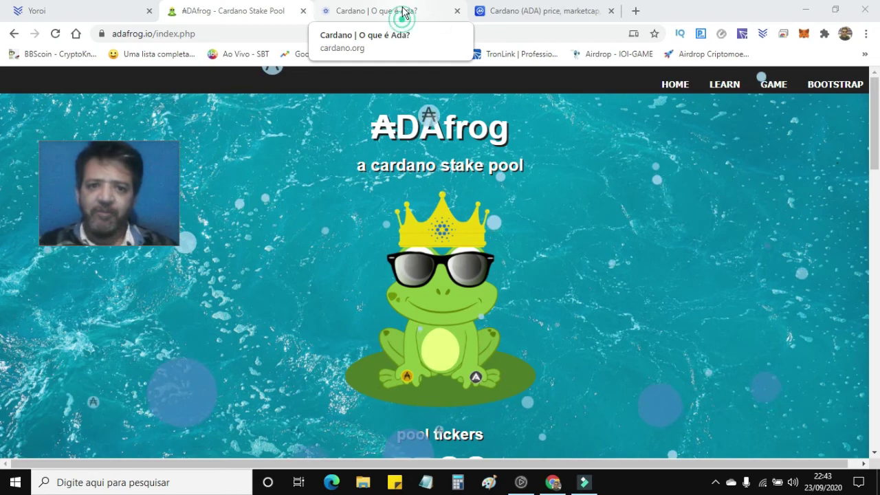
click(405, 12)
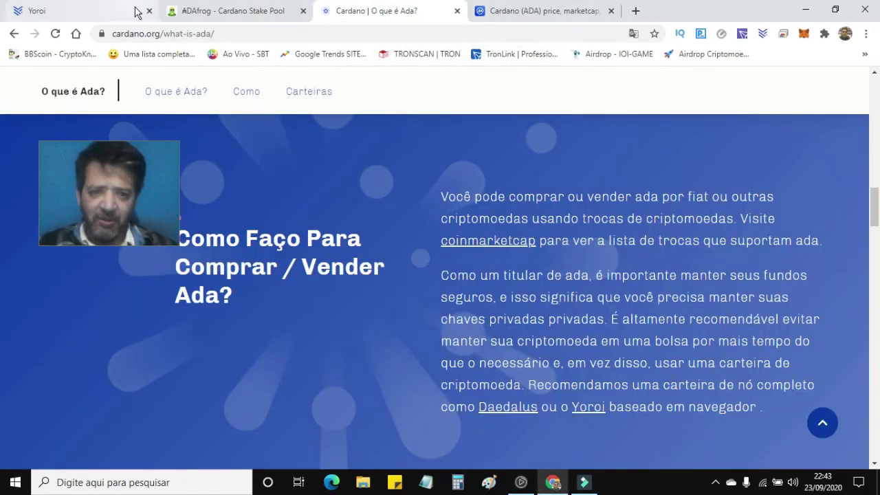
click(227, 11)
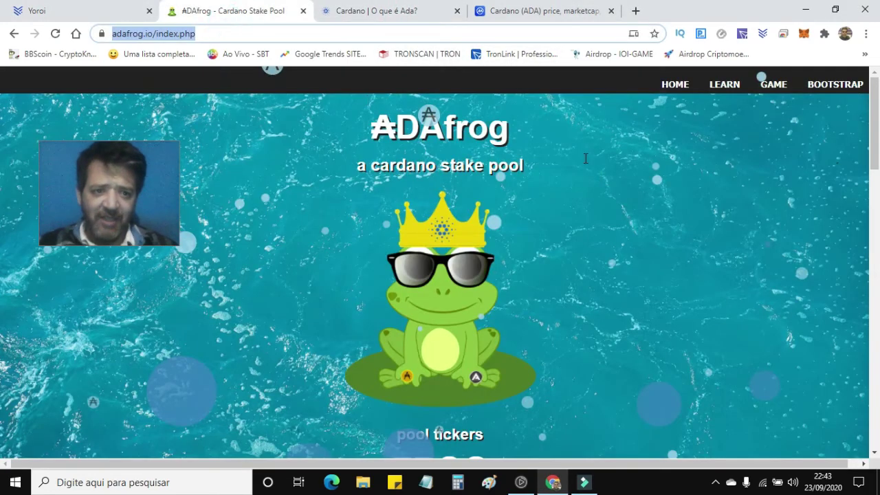
Step: Return to the Yoroi wallet's dashboard and review the ADA summary, upcoming rewards and delegated stake pool
click(87, 12)
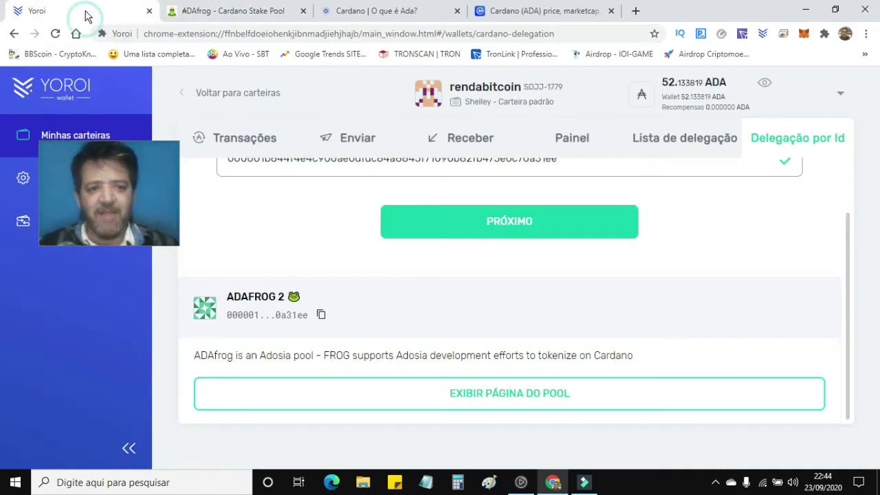
scroll(309, 255, up, 3)
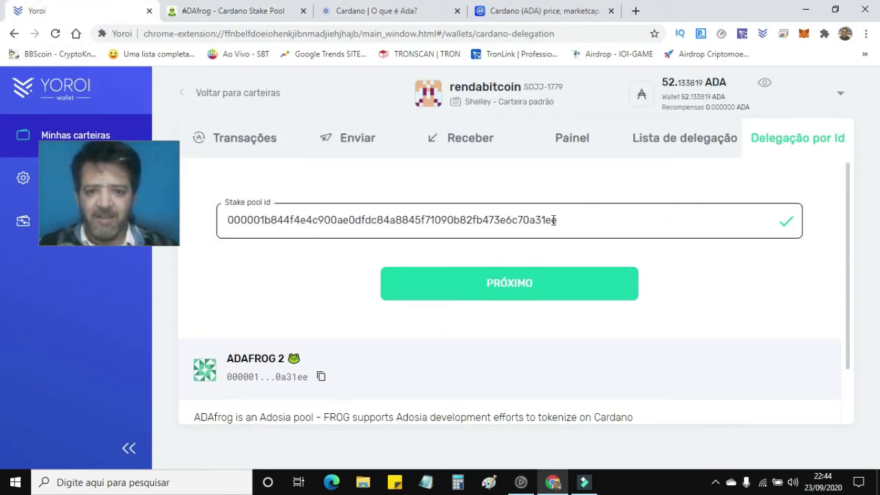
click(583, 142)
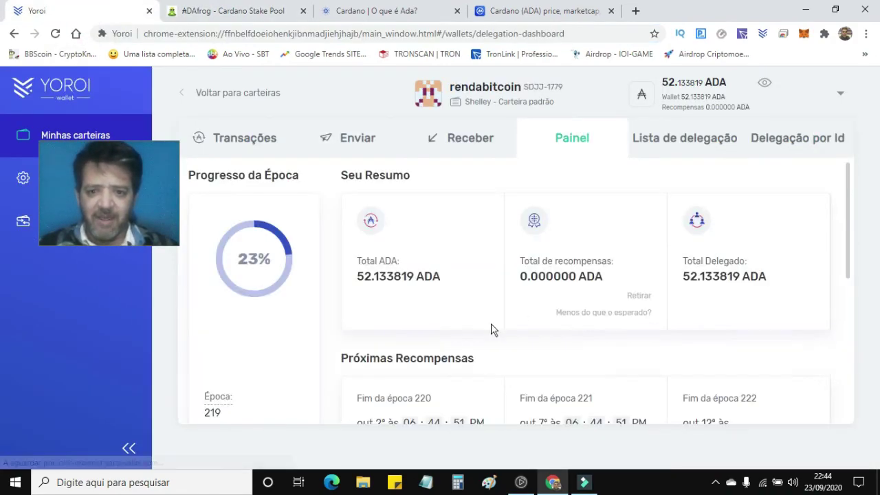
drag(363, 275, 732, 302)
scroll(731, 305, down, 4)
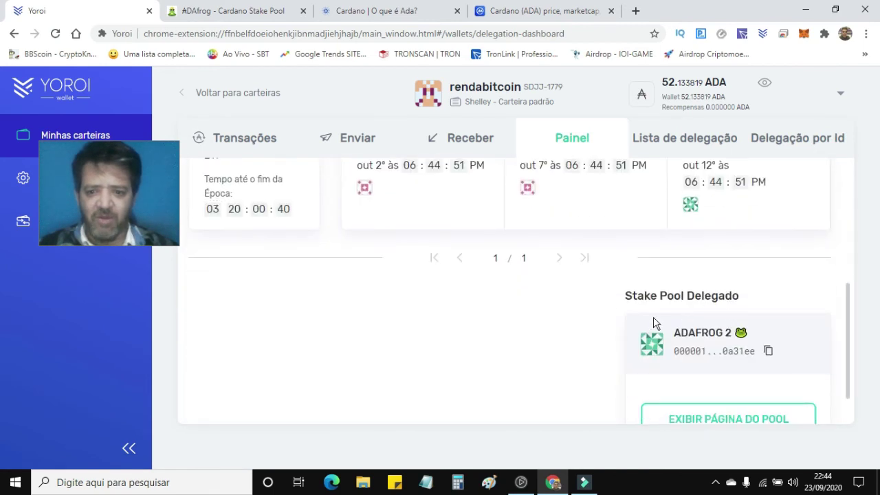
scroll(538, 322, down, 1)
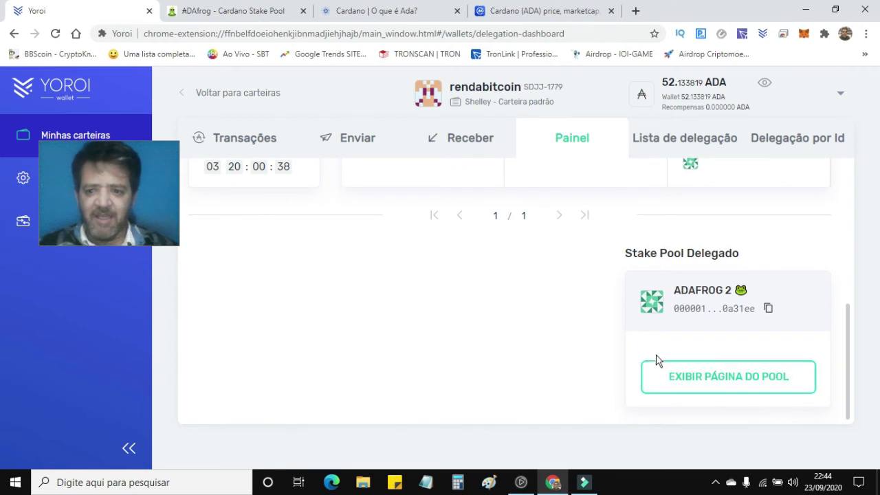
scroll(562, 341, up, 5)
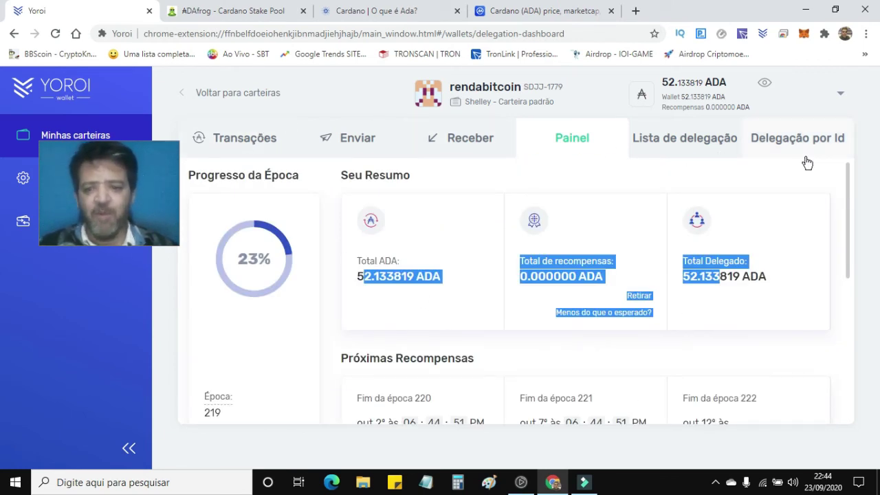
click(581, 260)
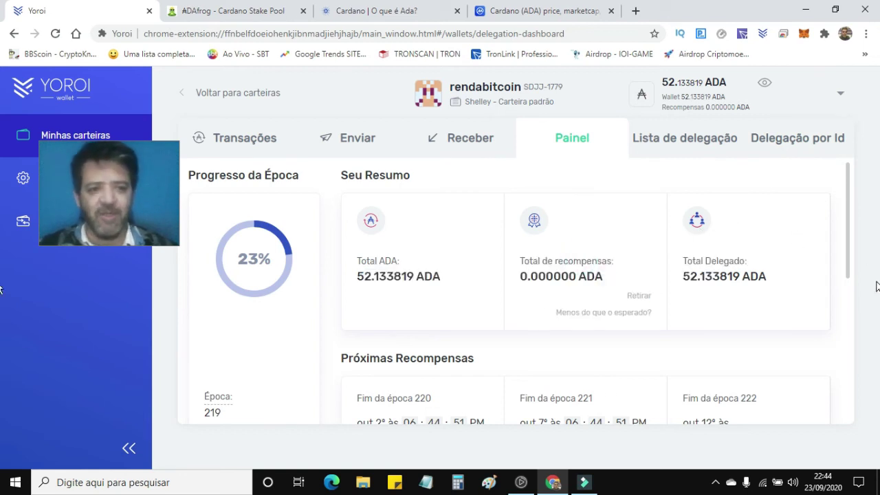
drag(129, 211, 109, 321)
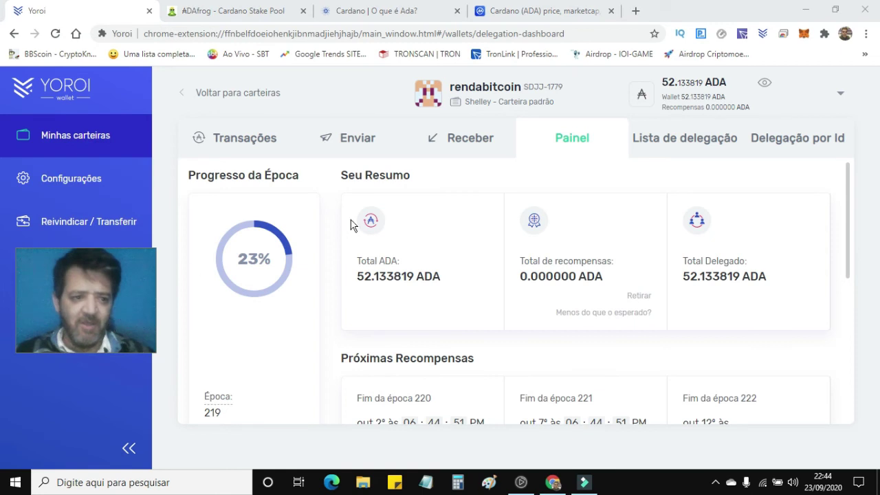
click(761, 33)
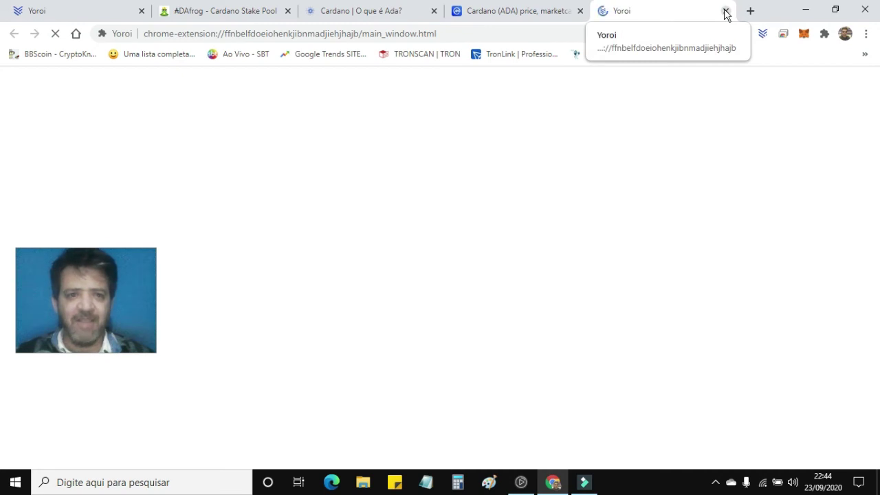
click(725, 11)
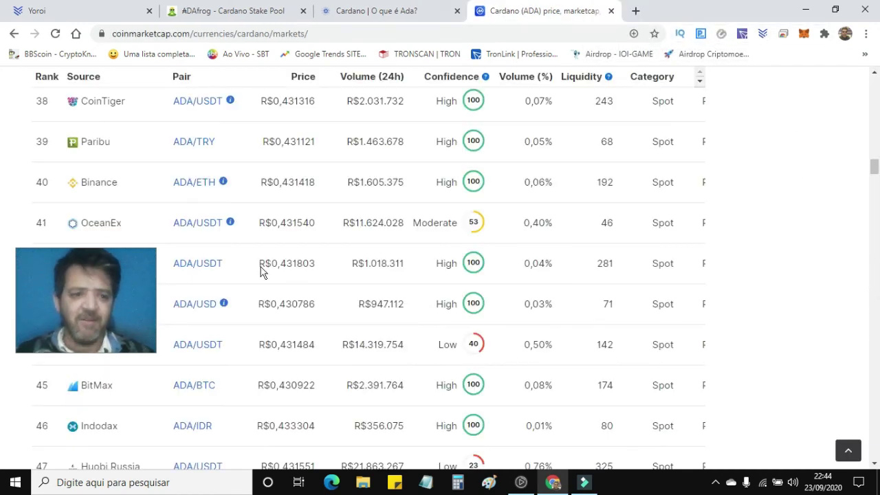
Step: Look through the CoinMarketCap list of ADA markets and the Cardano page explaining what Ada is, returning to the wallet
scroll(259, 272, up, 8)
click(392, 12)
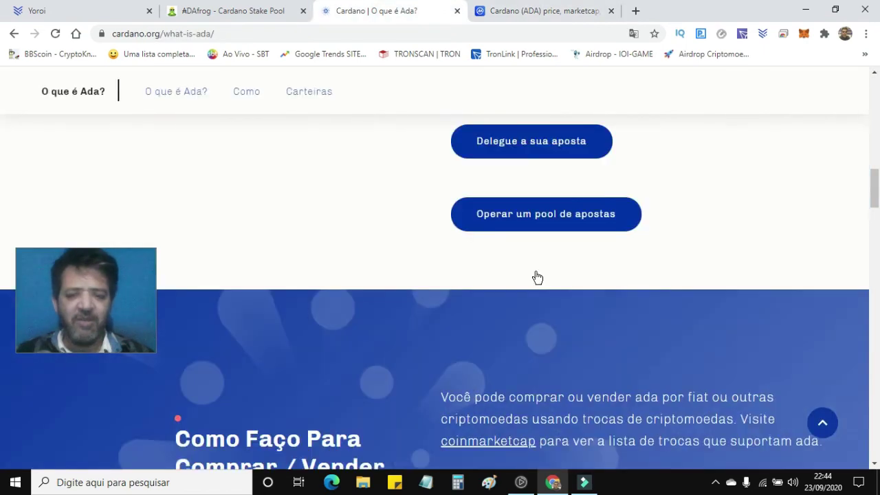
scroll(537, 278, up, 10)
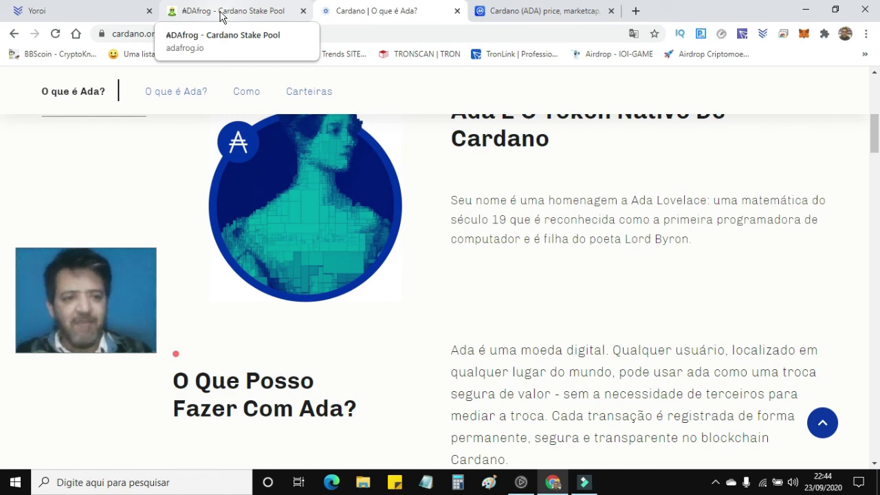
click(95, 12)
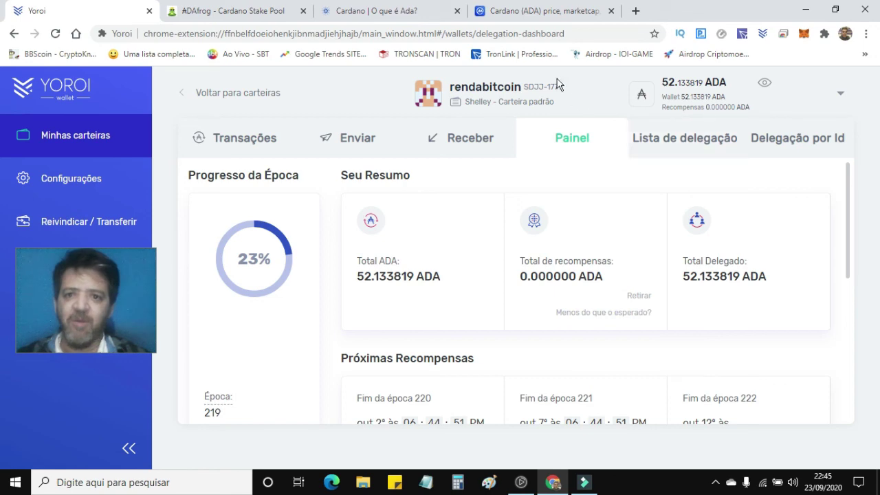
click(251, 14)
click(335, 14)
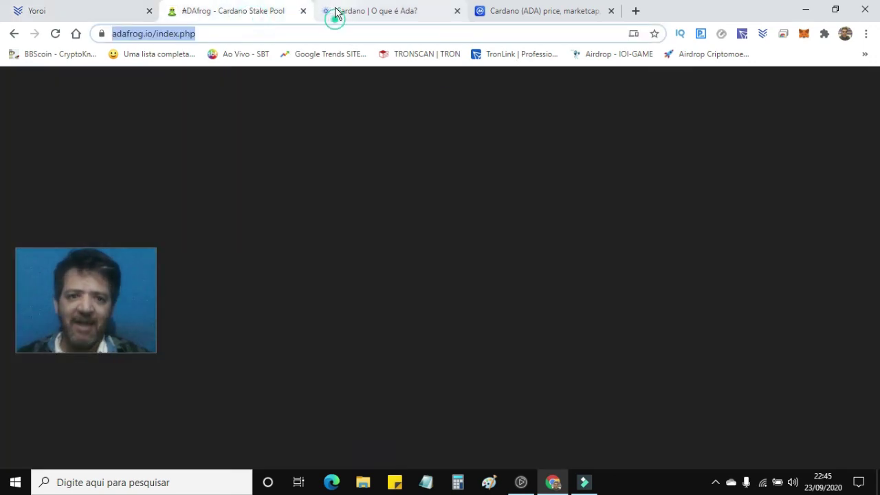
click(515, 12)
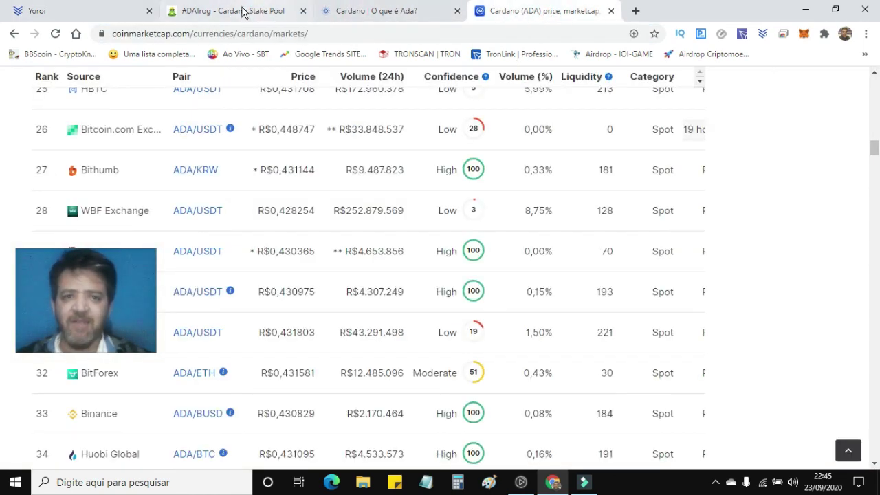
click(69, 12)
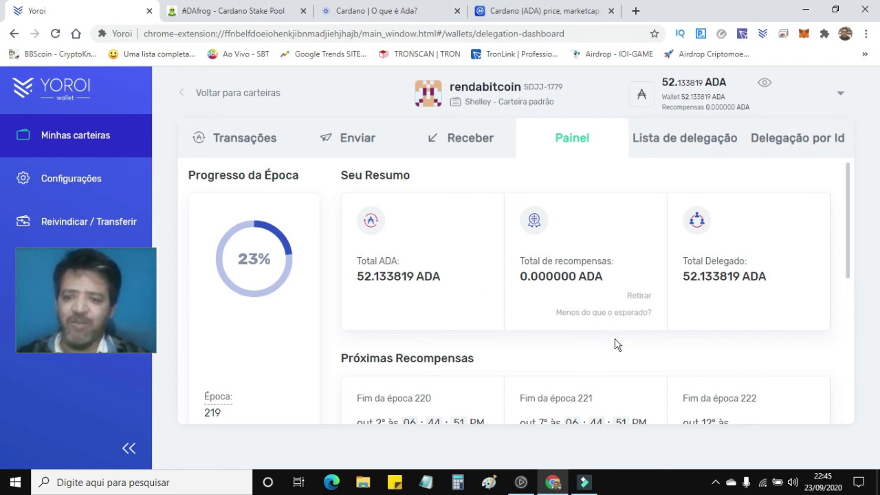
click(716, 483)
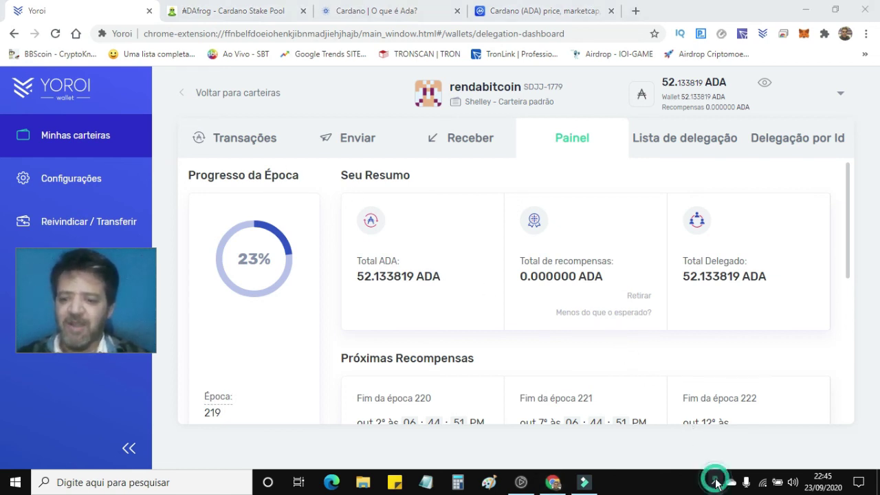